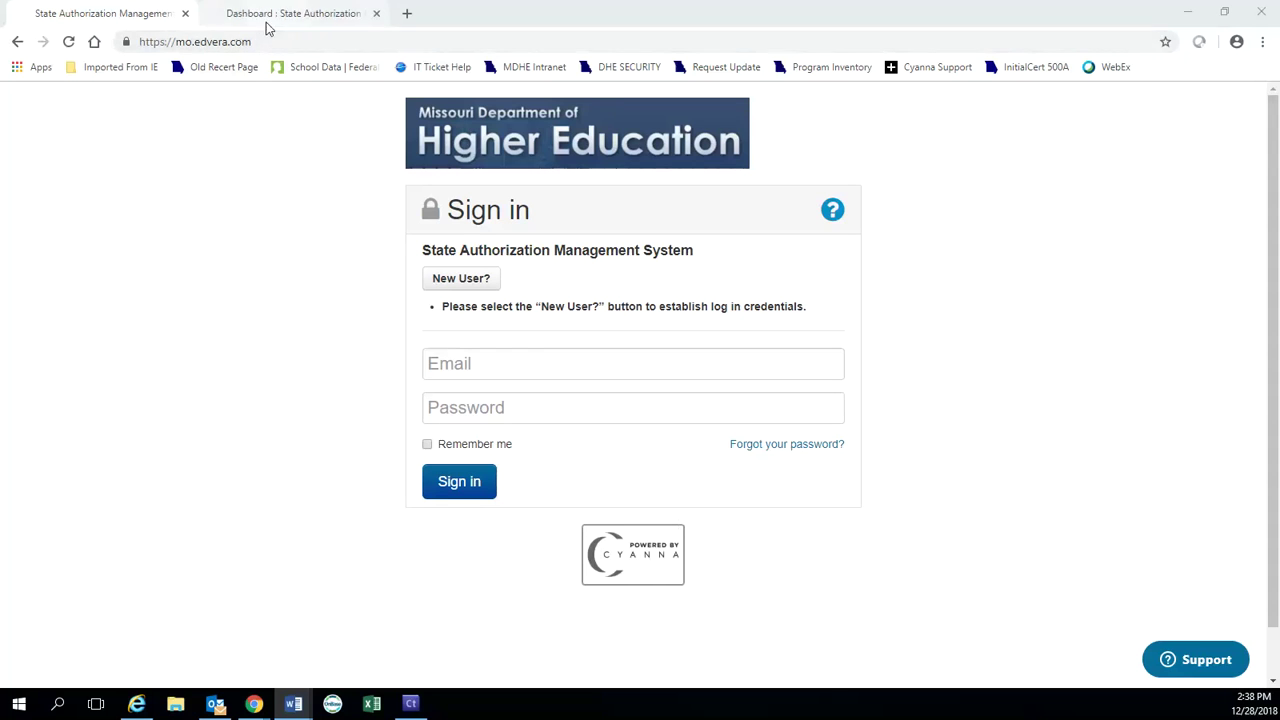
From the dashboard's Documents list, start a New Instructor document
left_click(272, 16)
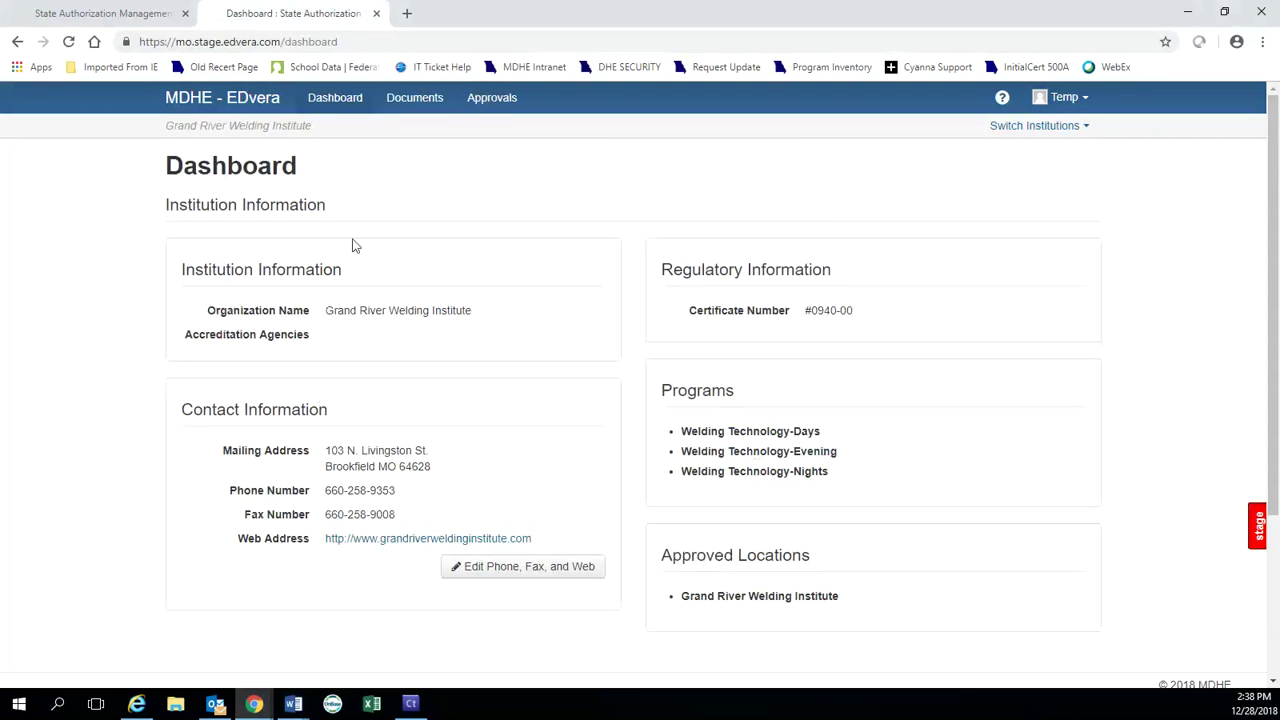
left_click(425, 106)
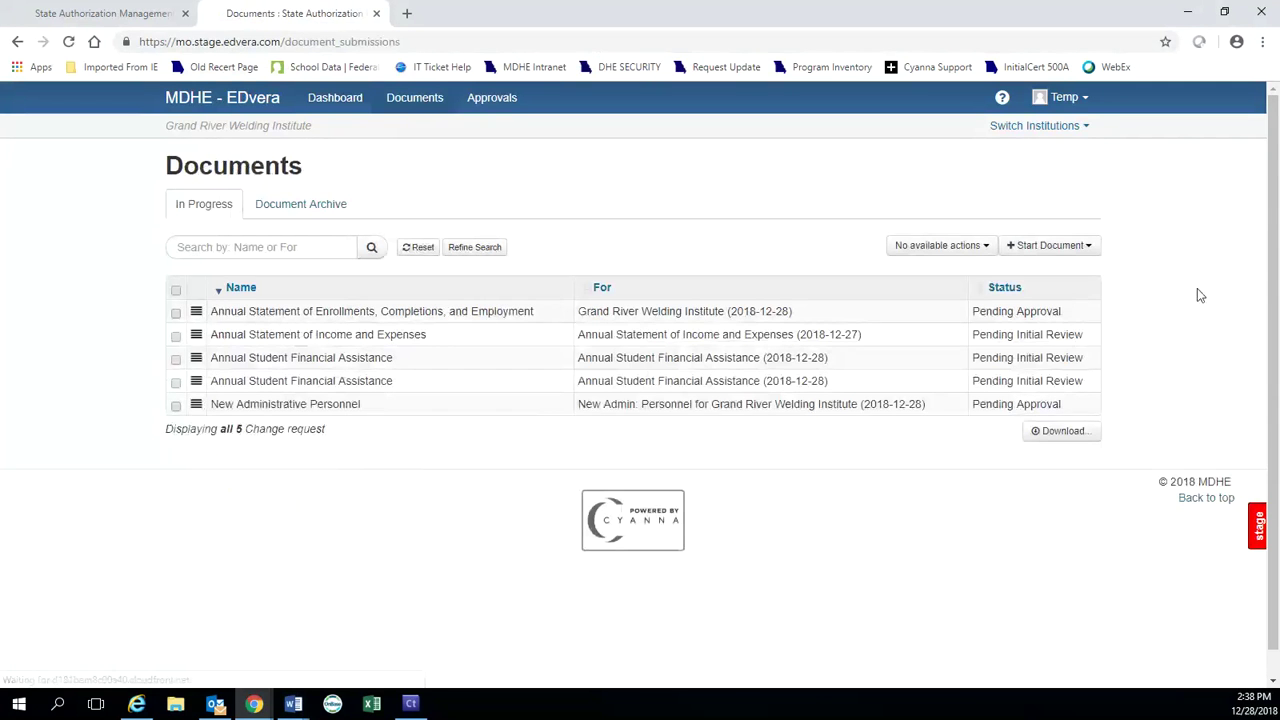
left_click(1043, 250)
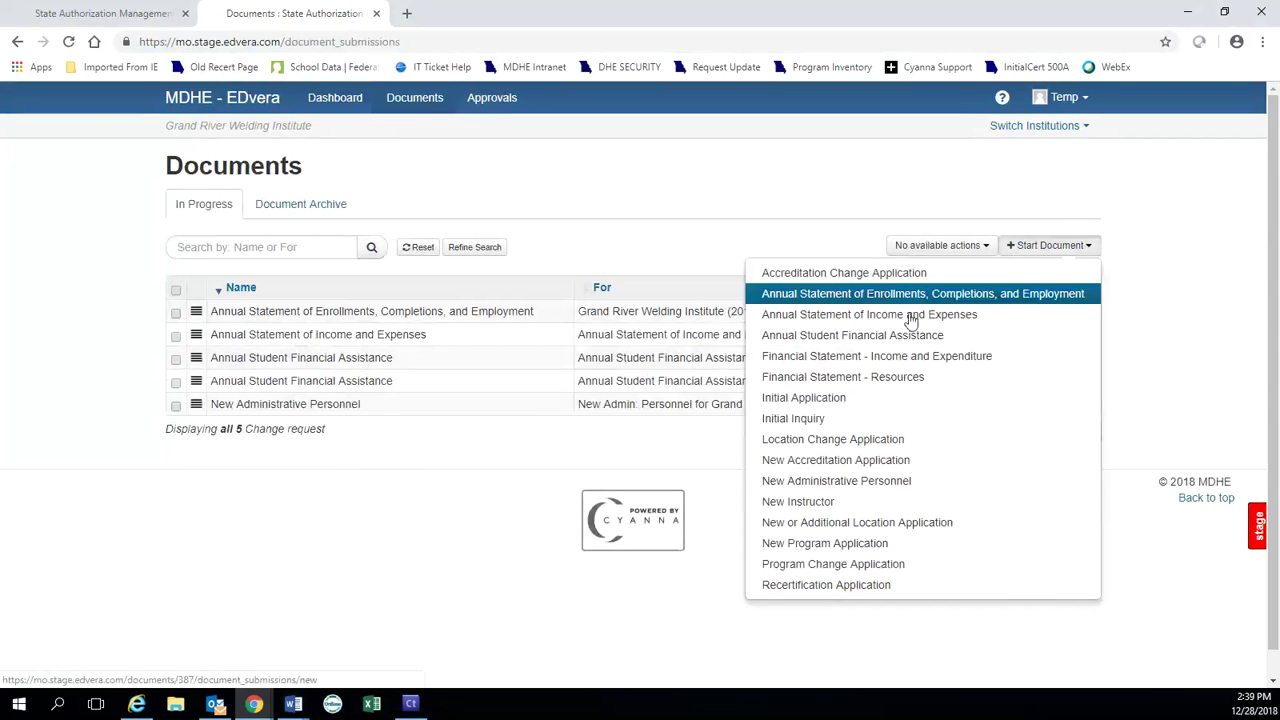
left_click(822, 508)
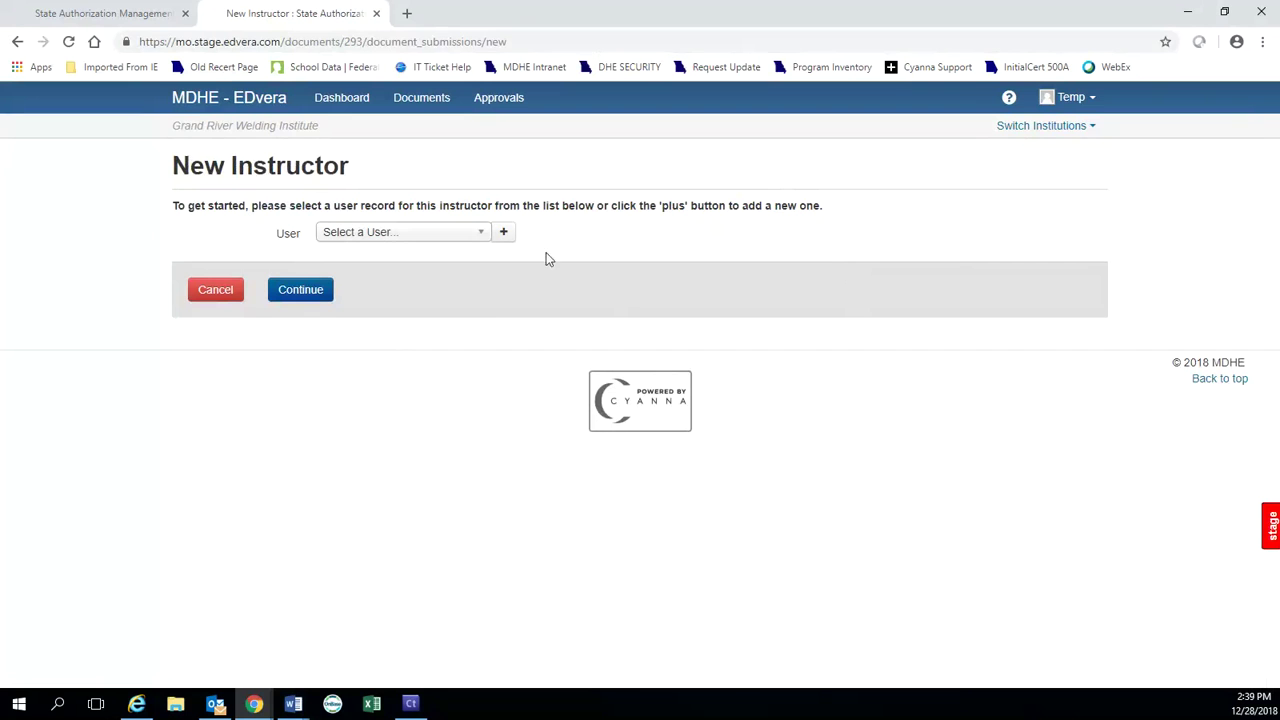
Pick an existing user as the instructor and continue to the profile form
left_click(480, 232)
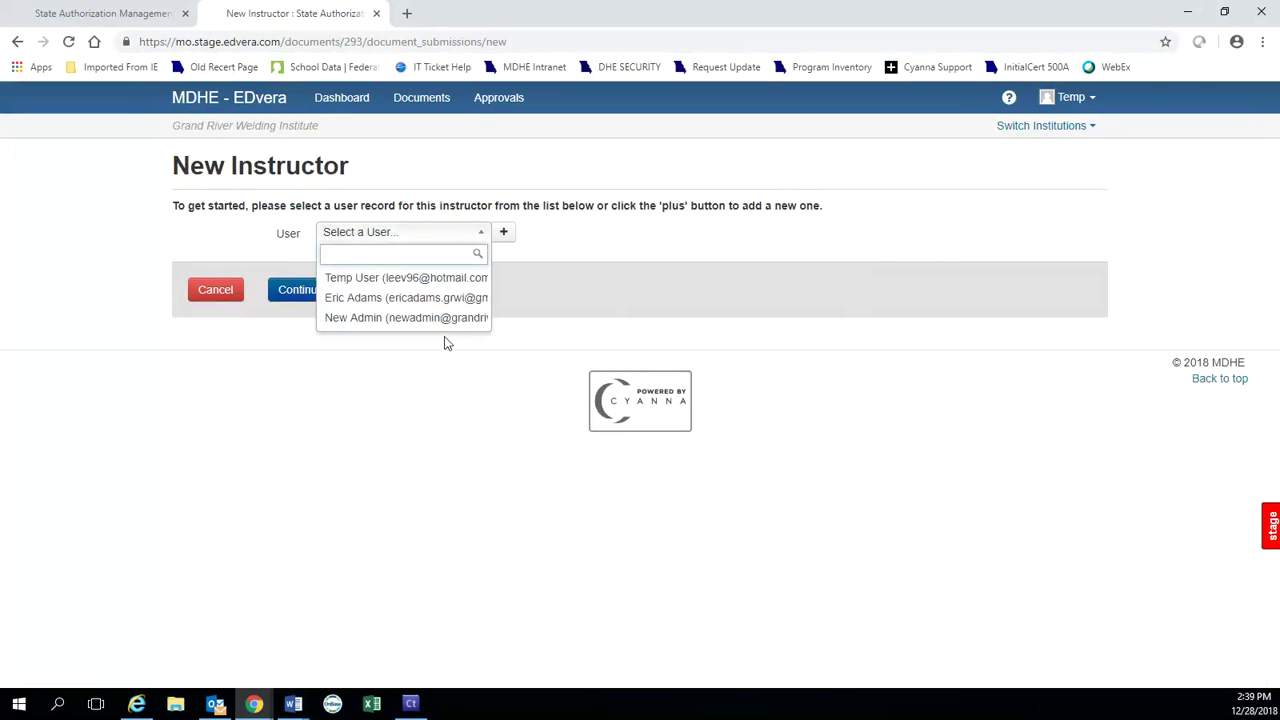
left_click(371, 287)
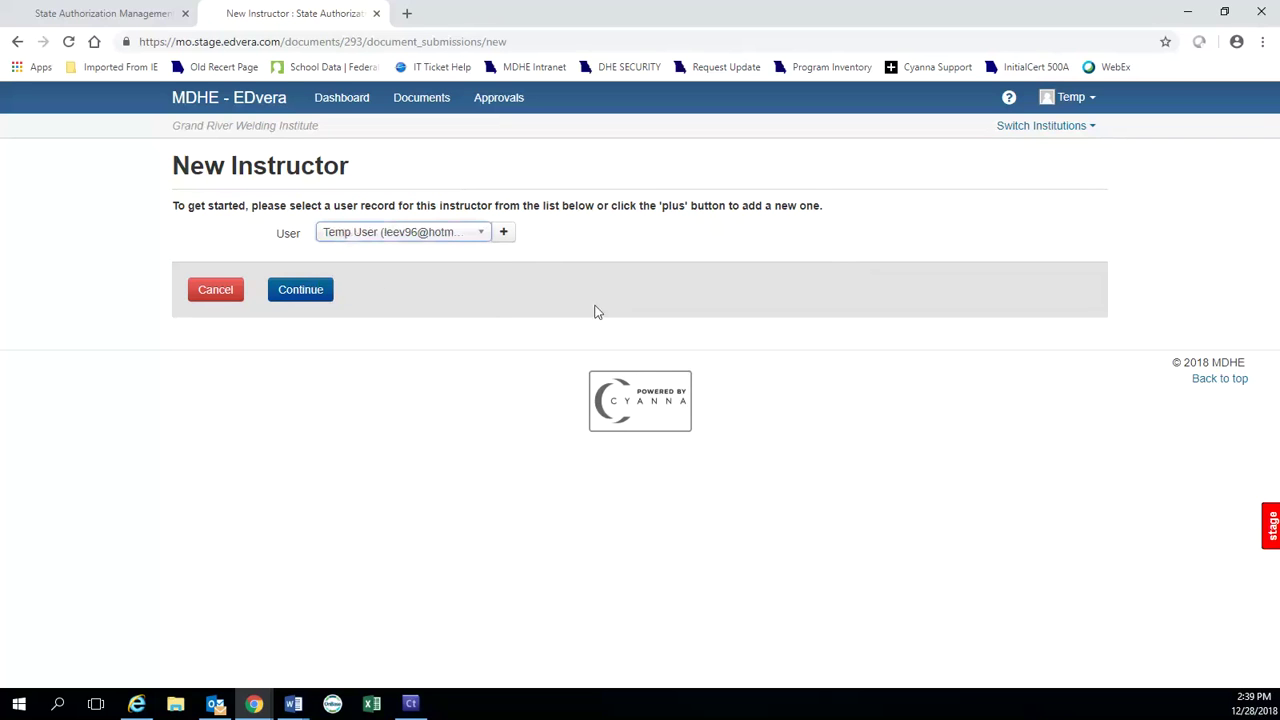
left_click(310, 295)
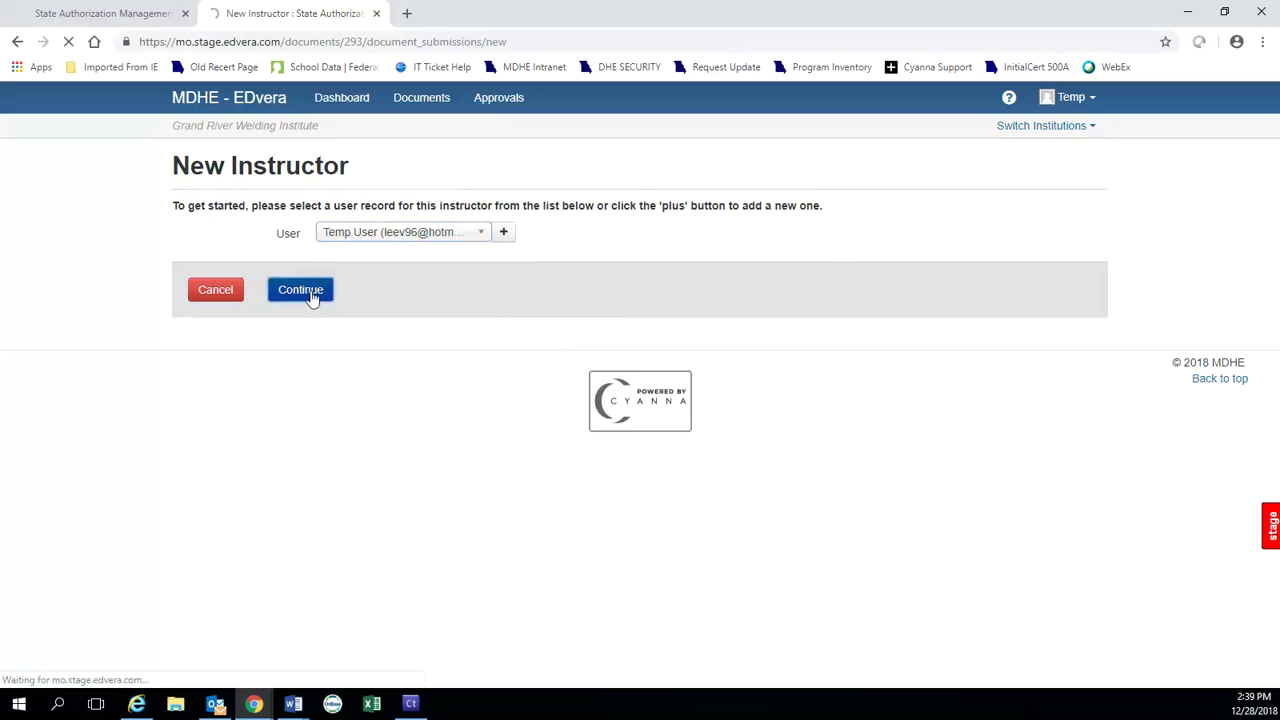
Enter 'Welding Safety' under Courses taught, correcting the typo, and save the draft
scroll(575, 318, "down", 1)
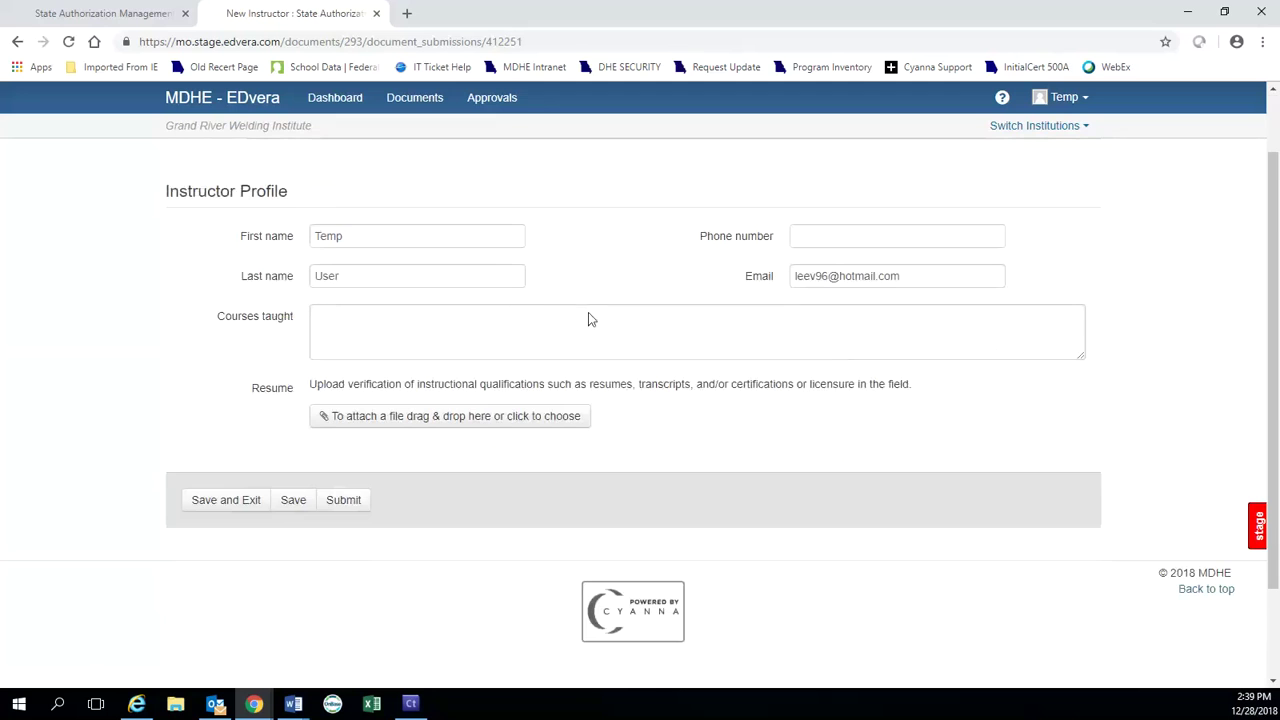
left_click(436, 324)
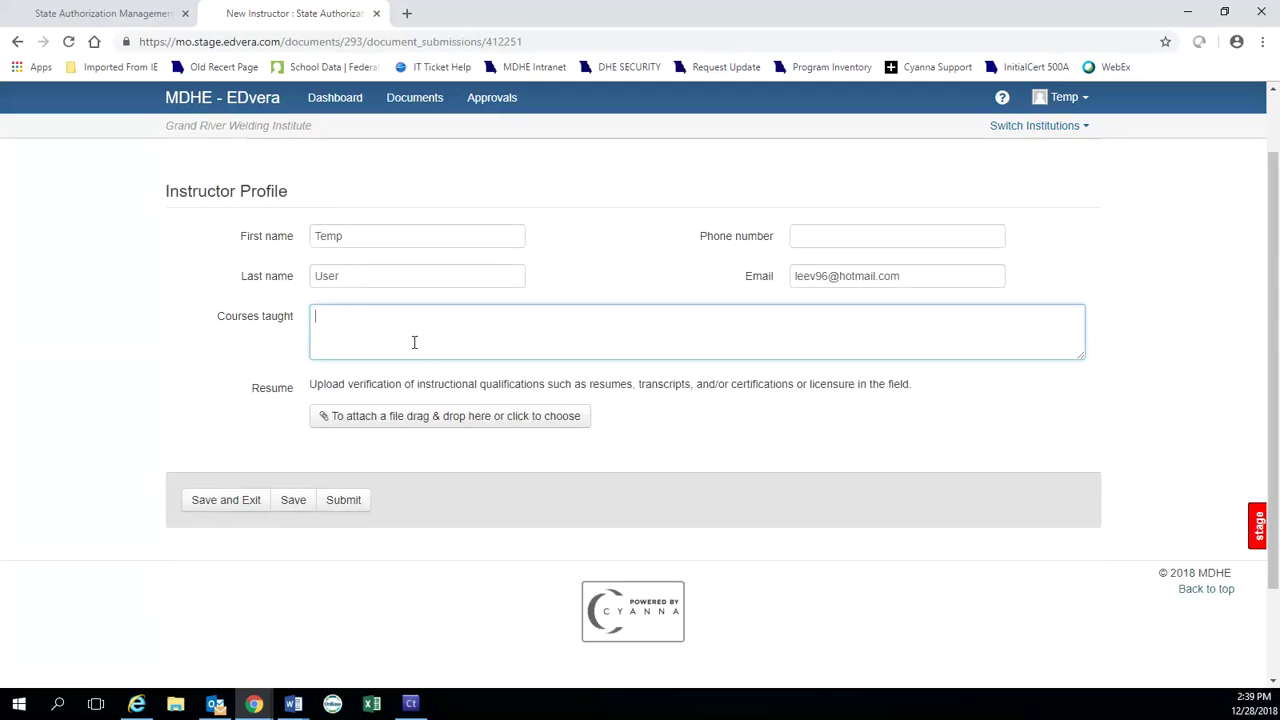
type("WElding Sagety")
key("BackSpace")
key("BackSpace")
key("BackSpace")
key("BackSpace")
key("ctrl+a")
type("Welding Safety")
left_click(295, 506)
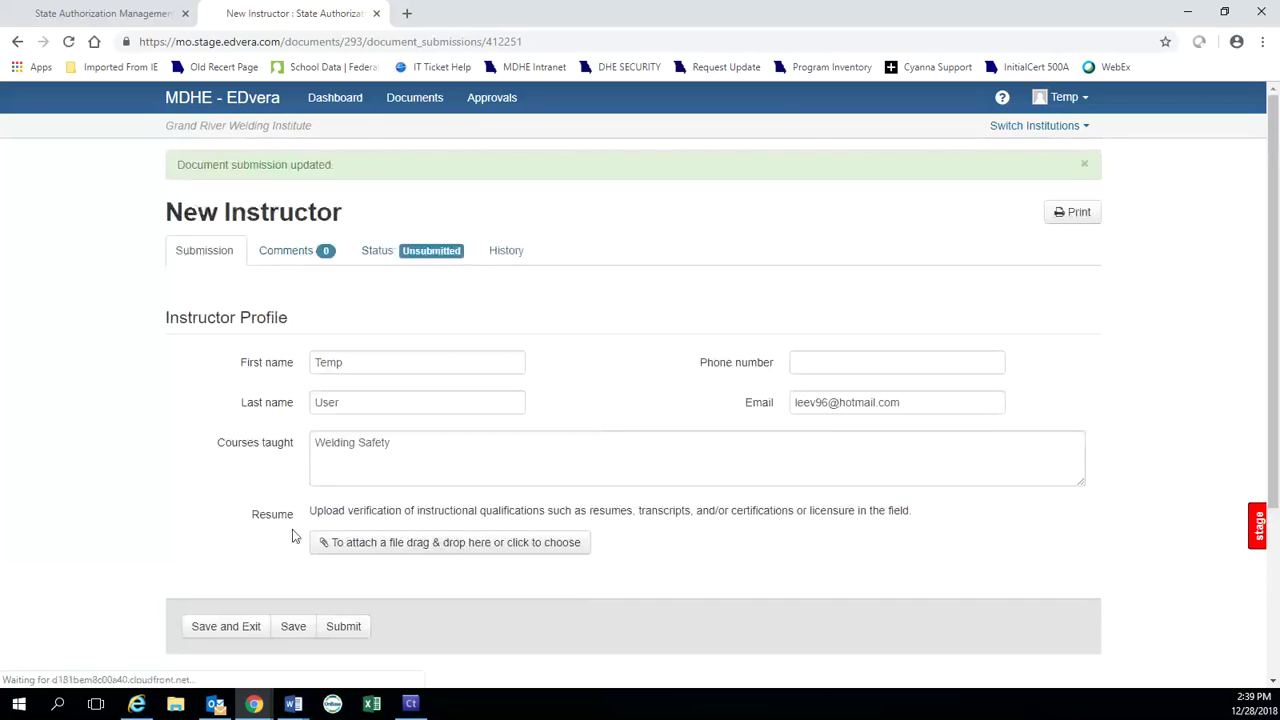
scroll(397, 502, "down", 1)
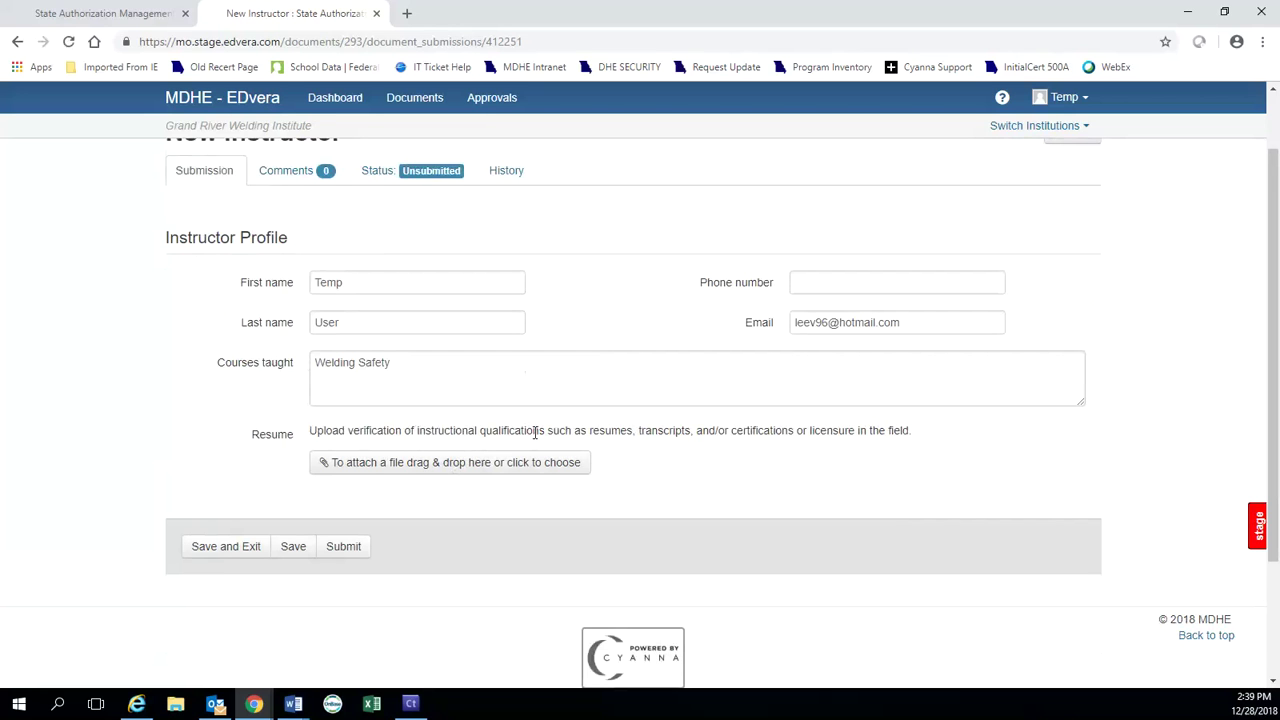
left_click(404, 364)
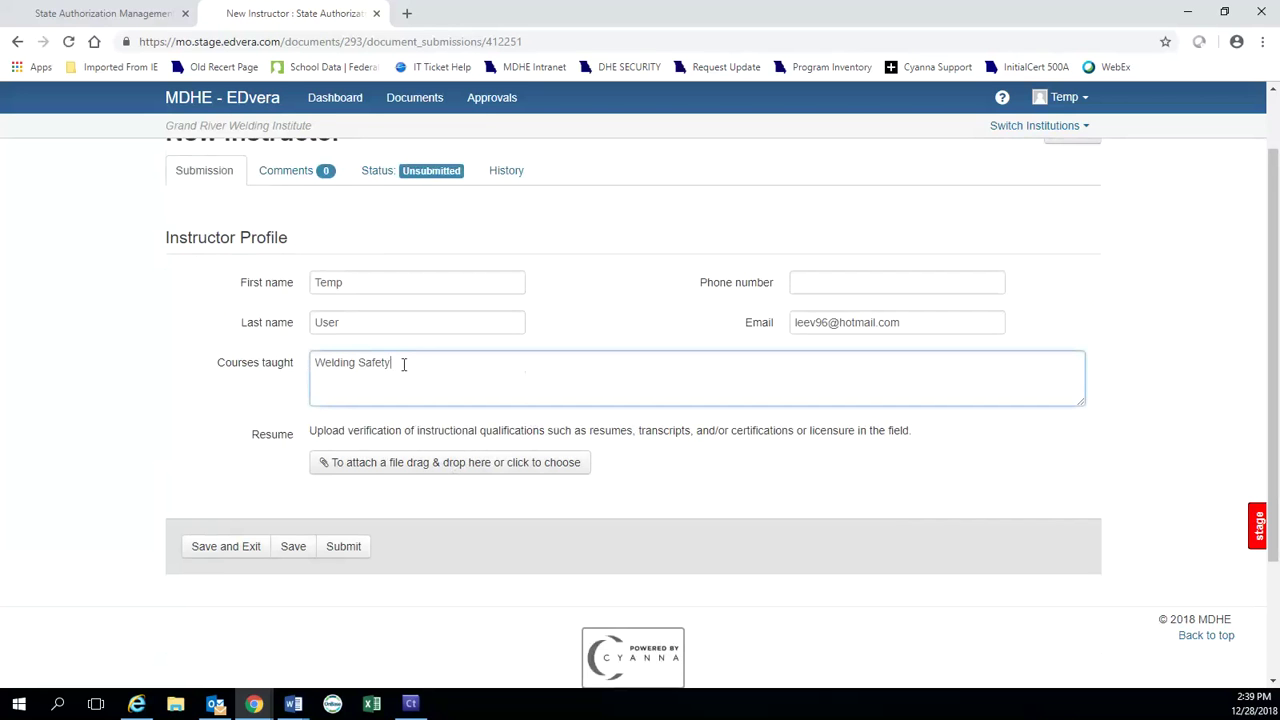
scroll(404, 364, "up", 1)
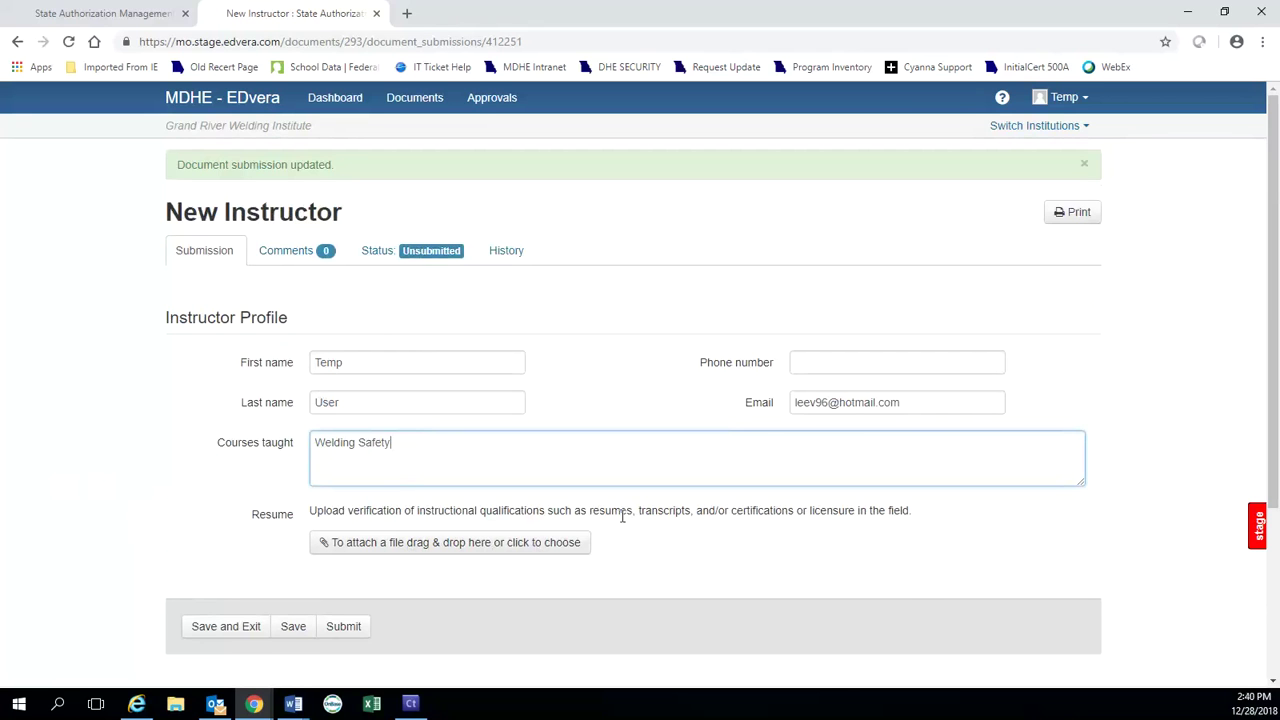
Check the Welding Safety course entry, then Save and Submit the document for approval
left_click(739, 510)
left_click_drag(739, 510, 818, 510)
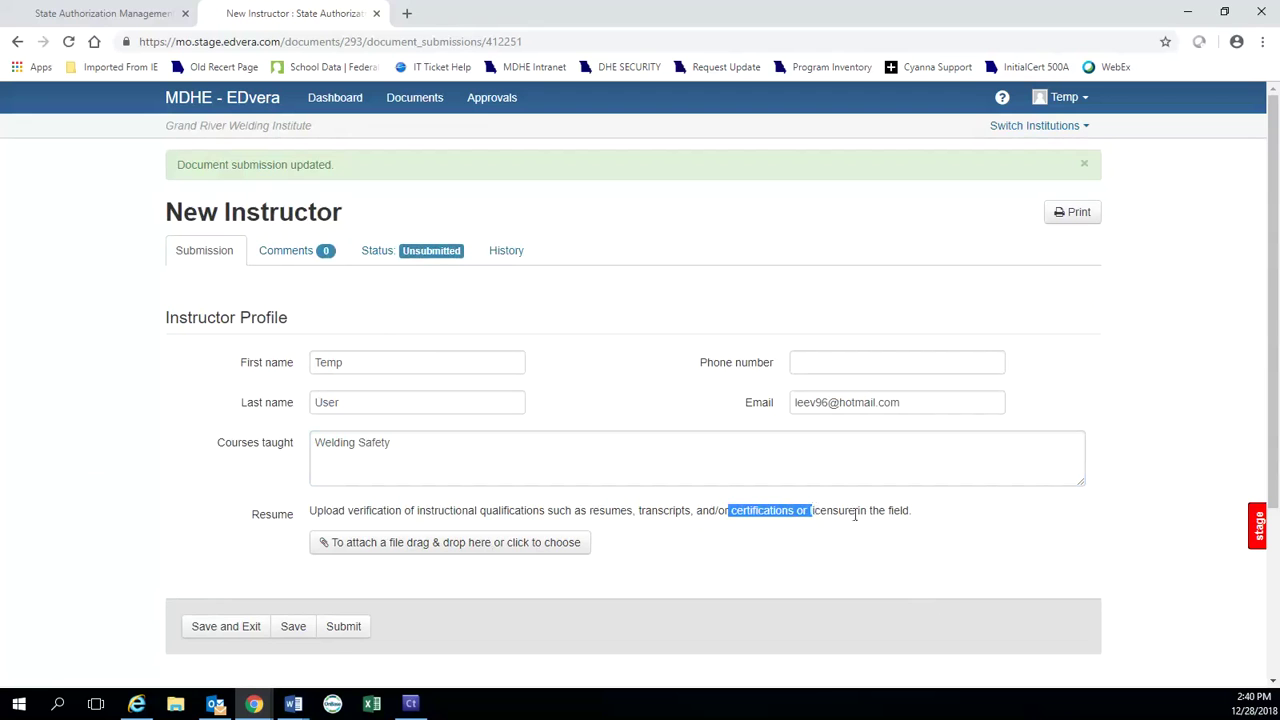
left_click(703, 566)
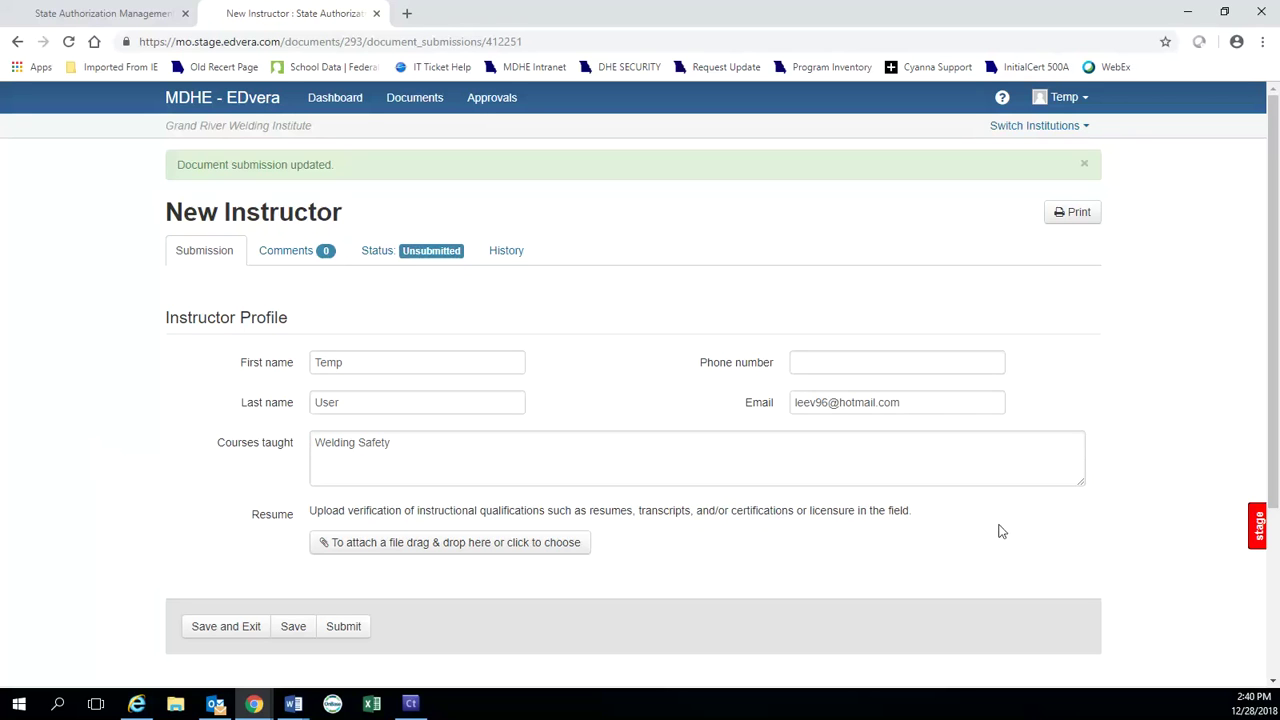
triple_click(345, 443)
triple_click(388, 443)
left_click(344, 443)
left_click_drag(313, 445, 429, 446)
left_click(58, 445)
scroll(74, 443, "down", 2)
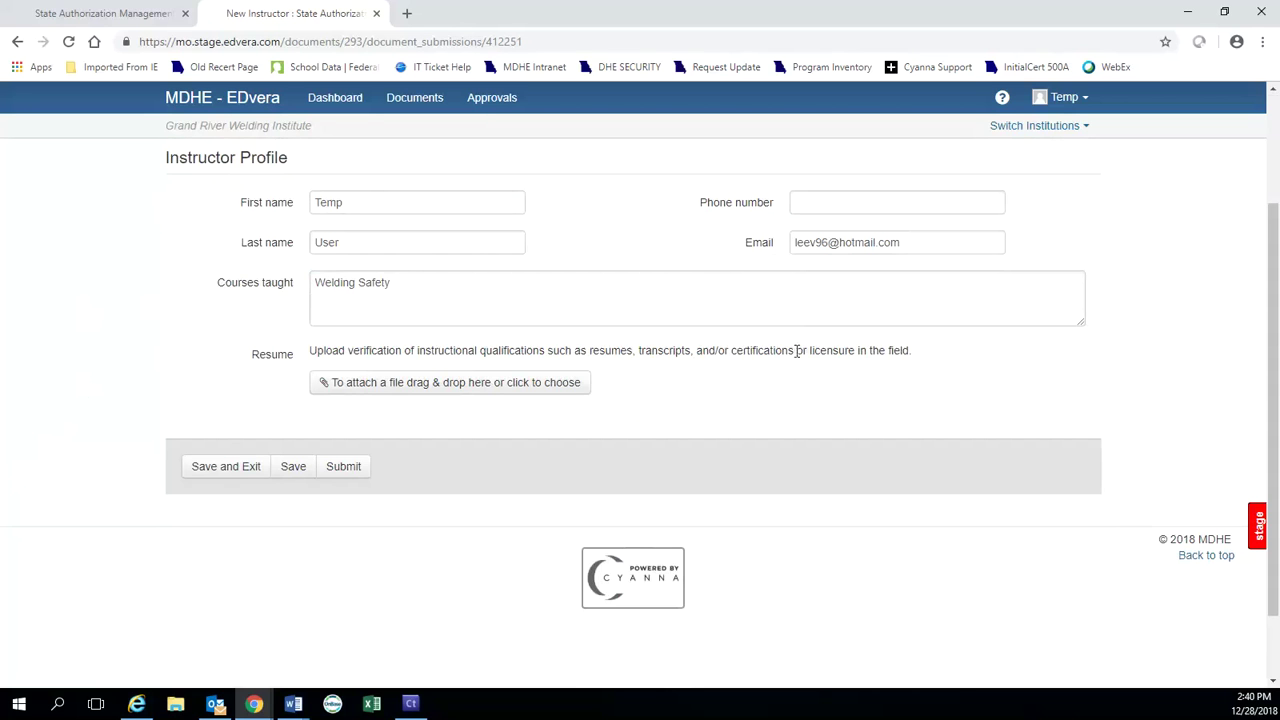
scroll(48, 322, "up", 1)
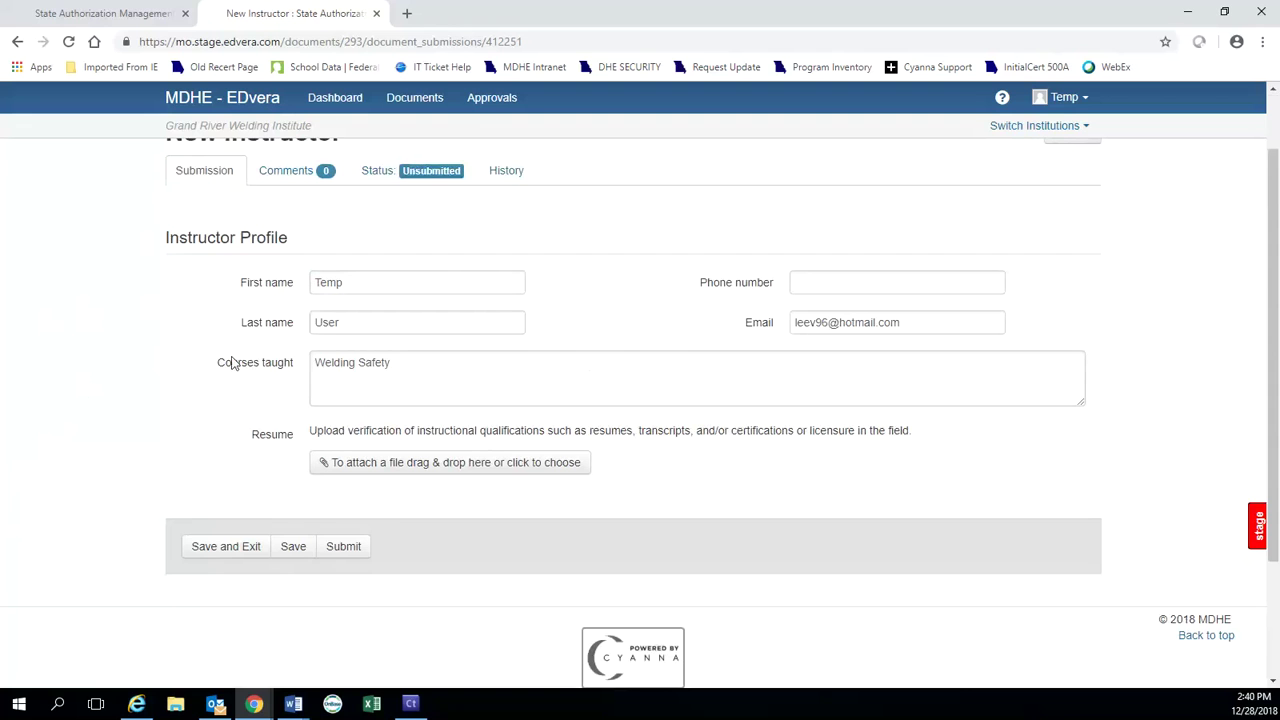
left_click(343, 547)
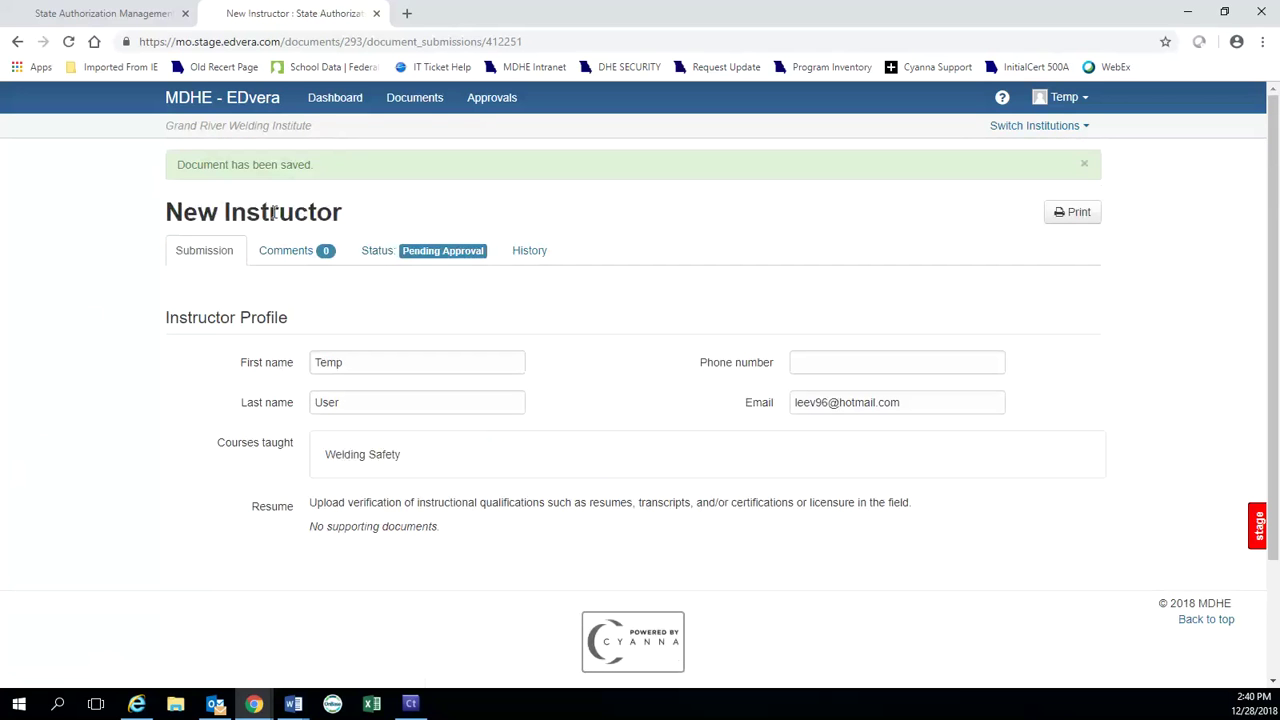
Start a second New Instructor document and open the User dropdown
left_click(416, 104)
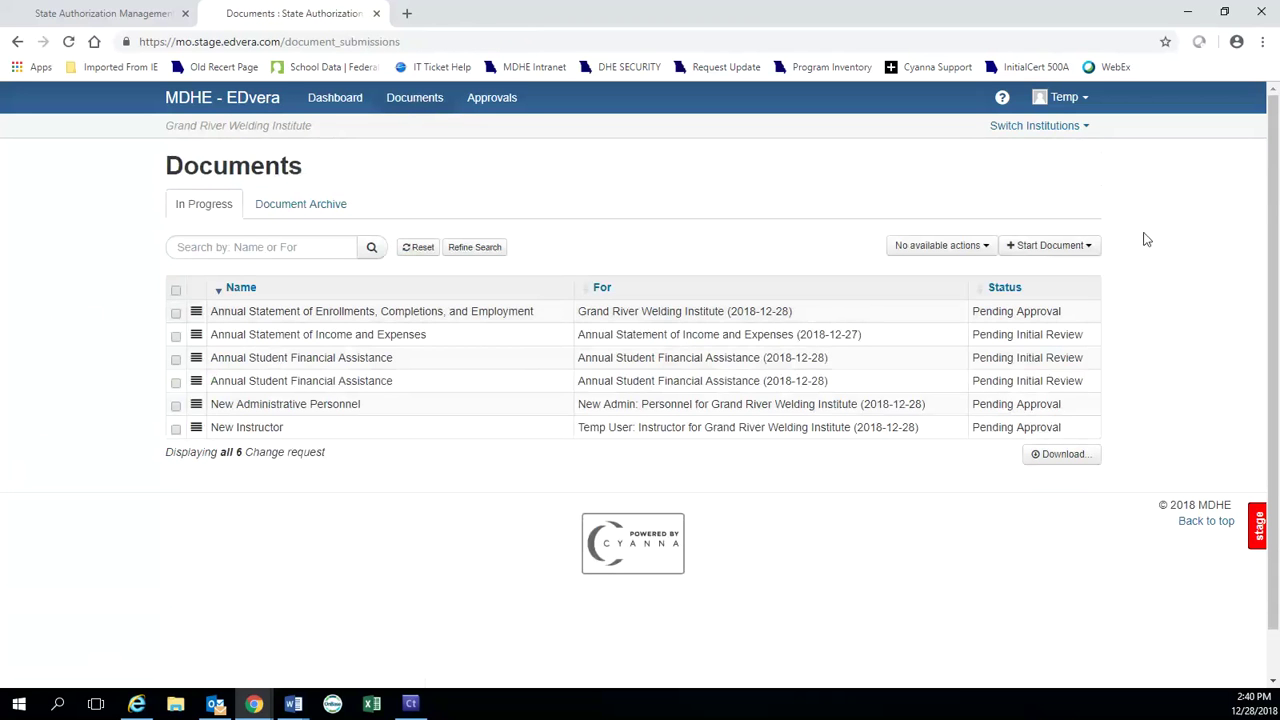
left_click(1067, 250)
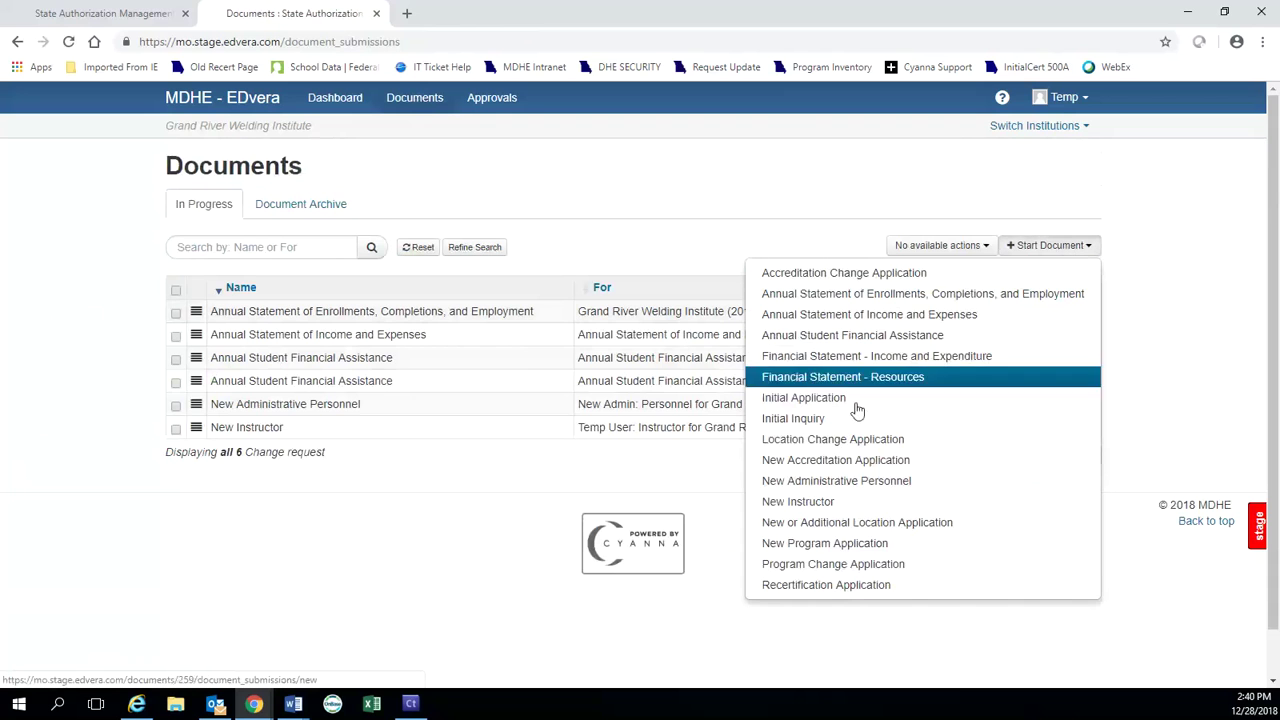
left_click(805, 503)
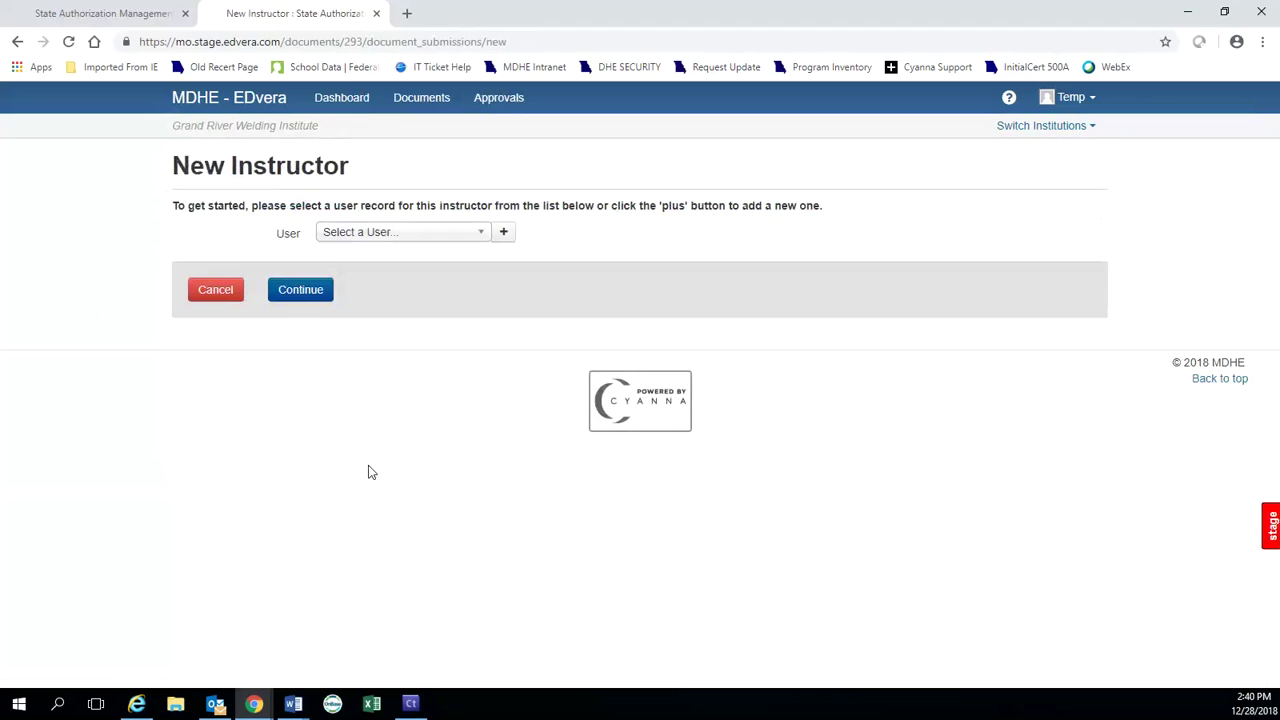
left_click(479, 236)
Add a new user by entering the new instructor's e-mail address and continuing
left_click(505, 236)
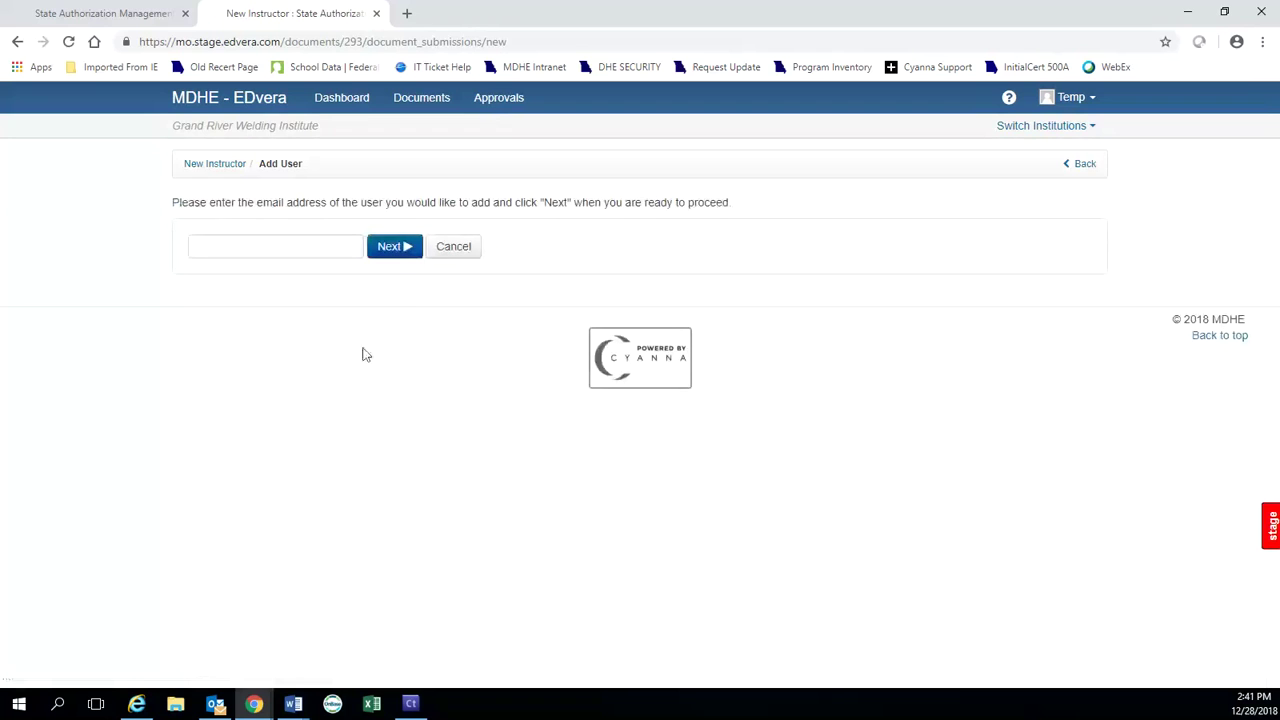
left_click(237, 246)
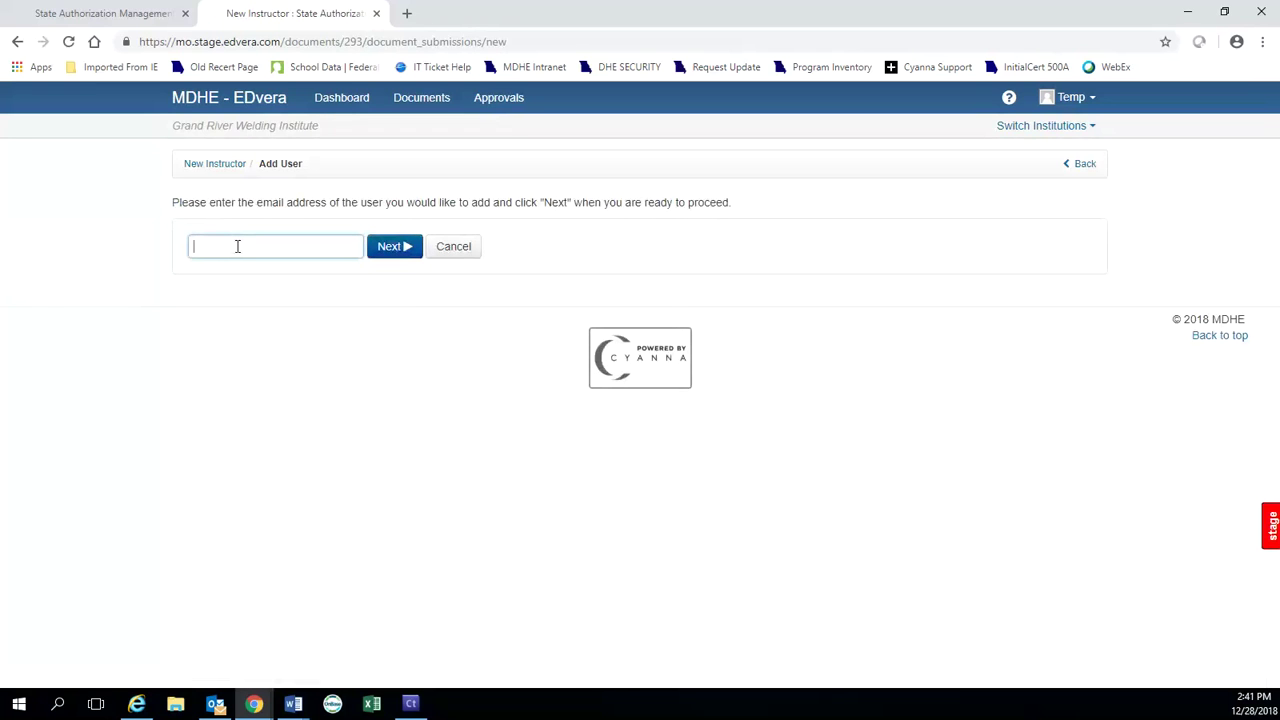
type("newinstructor@dummyemail.com")
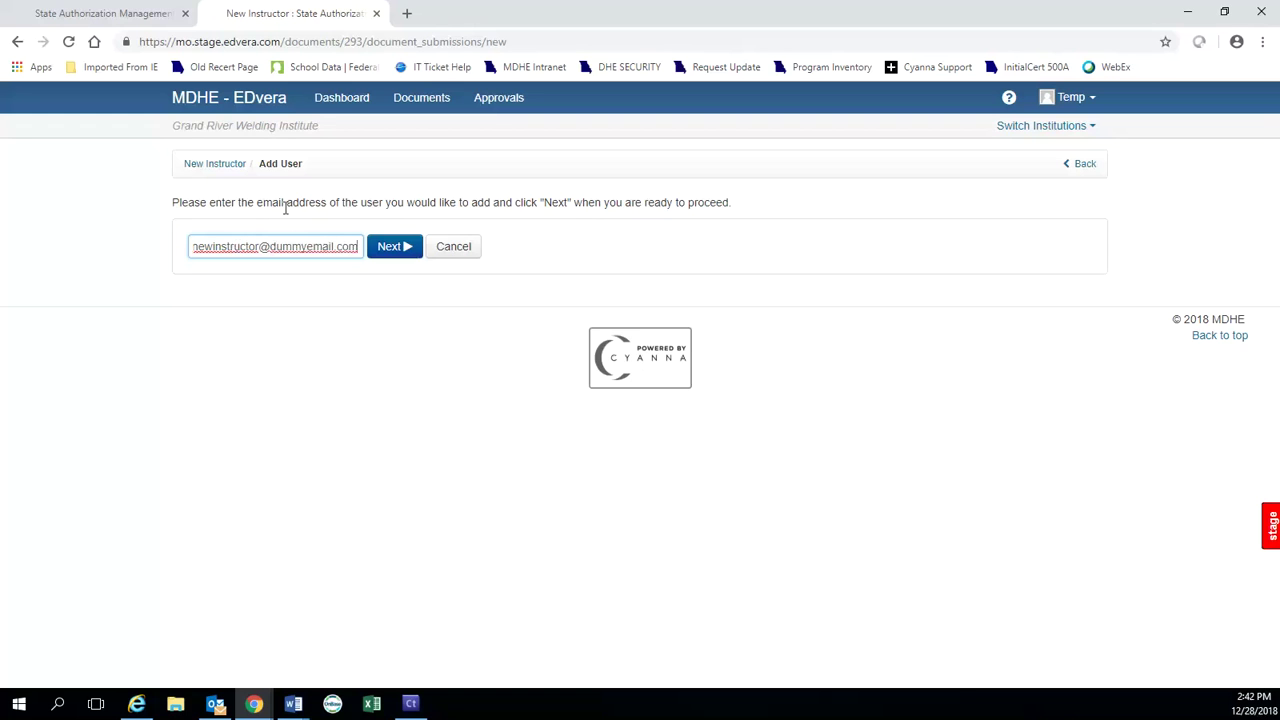
left_click(403, 246)
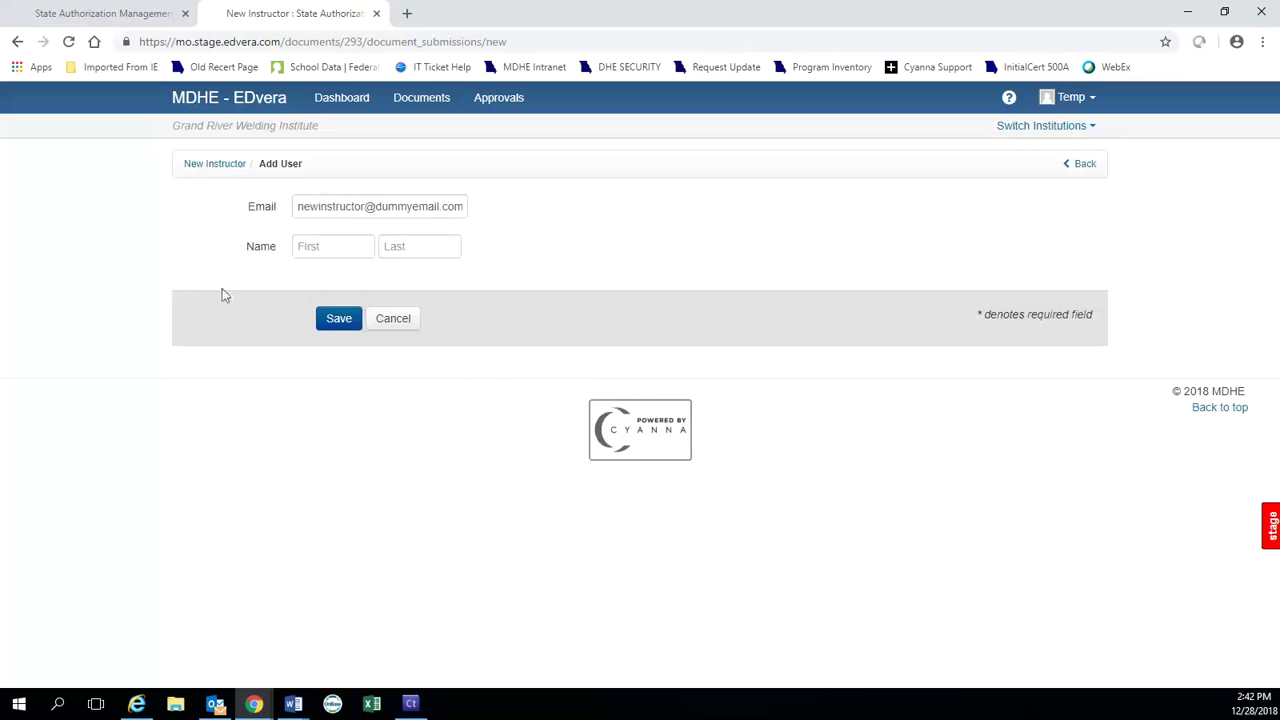
Fill in the new user's first and last name and save the user record
left_click(327, 241)
type("New")
key("Tab")
type("Instructor")
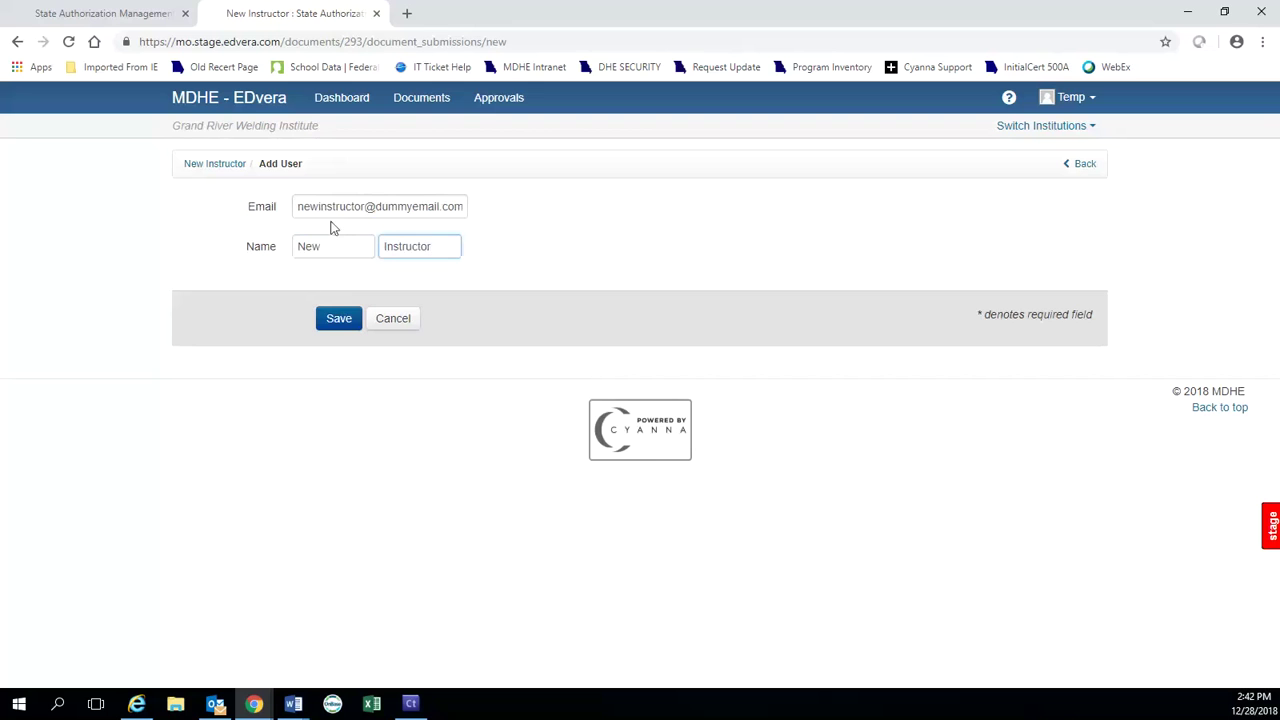
left_click(338, 322)
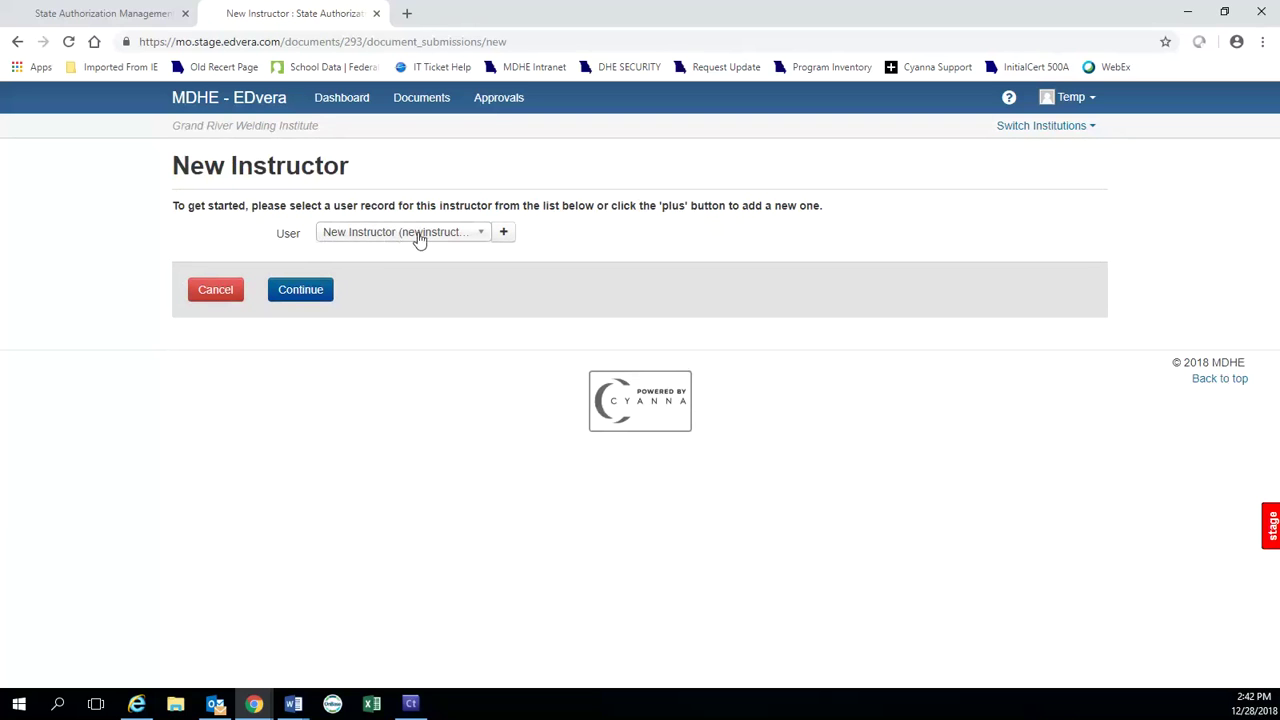
List 'Welding 101, Welding 102' as courses taught, then save and submit for approval
left_click(316, 293)
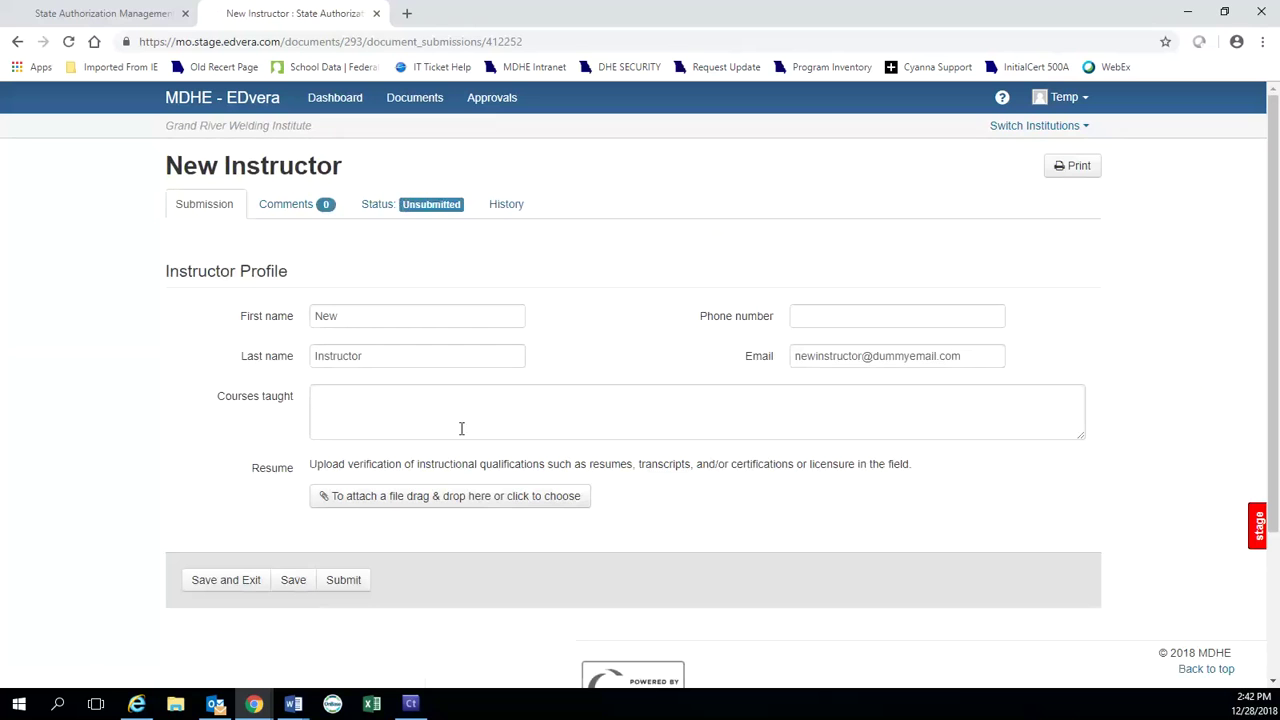
left_click(424, 423)
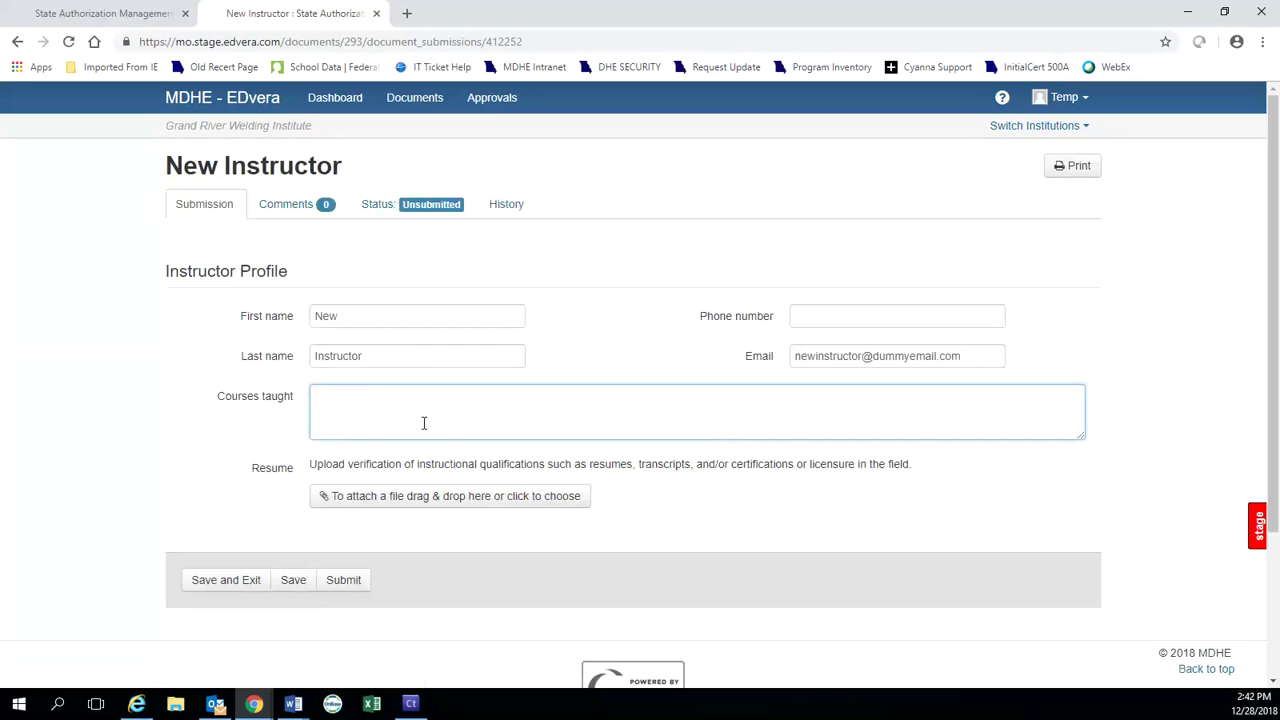
type("Welding 101, Welding 102")
left_click(287, 582)
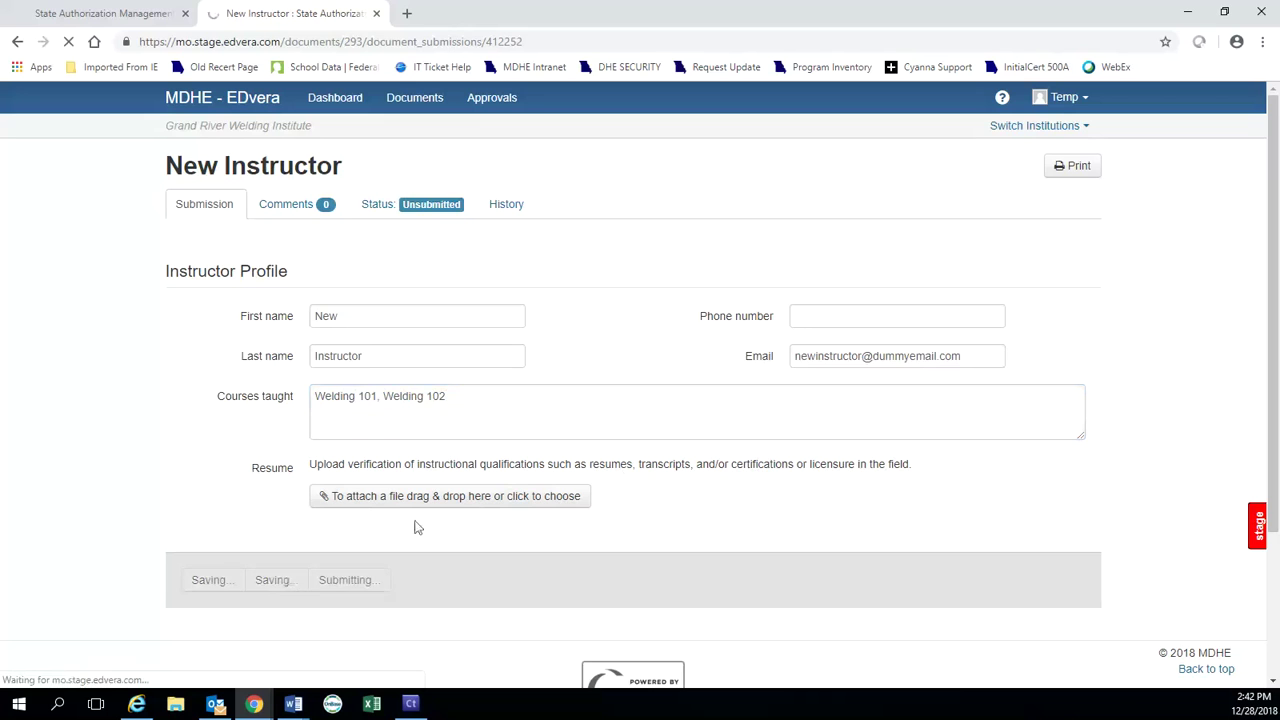
left_click(344, 627)
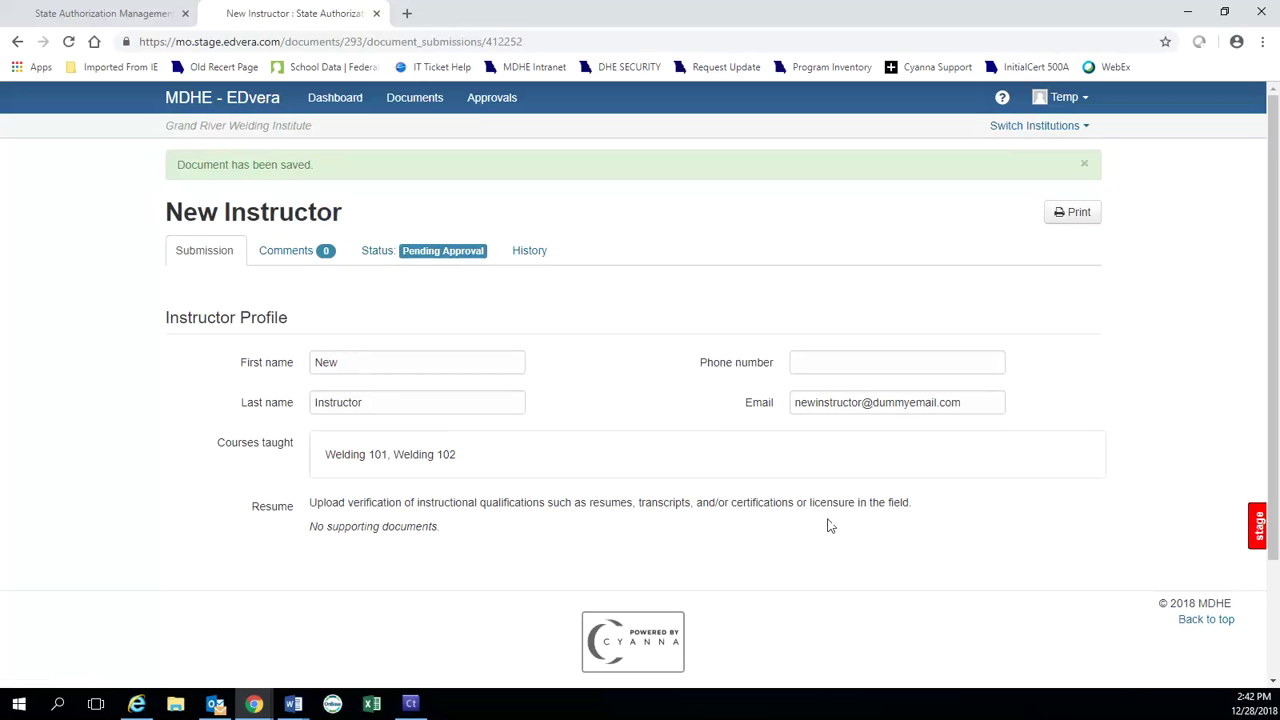
Return to the Documents list showing both New Instructor entries Pending Approval
left_click(415, 100)
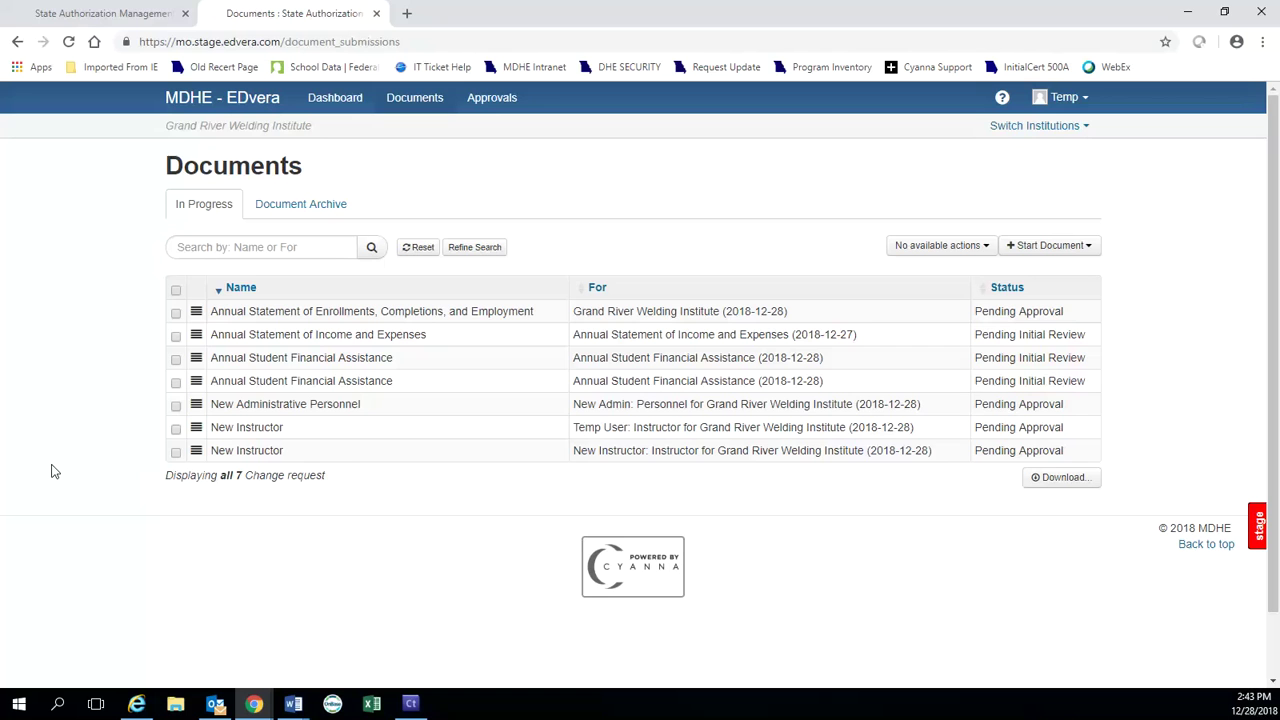
left_click(57, 14)
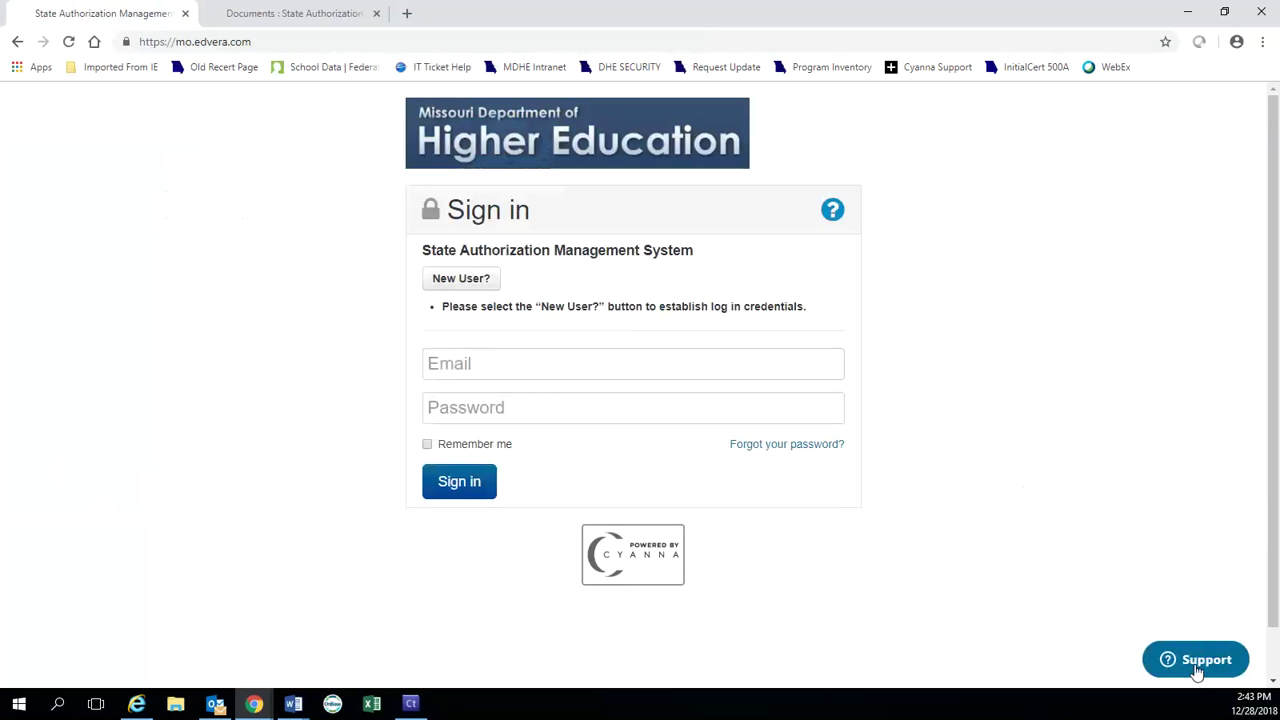
left_click(266, 14)
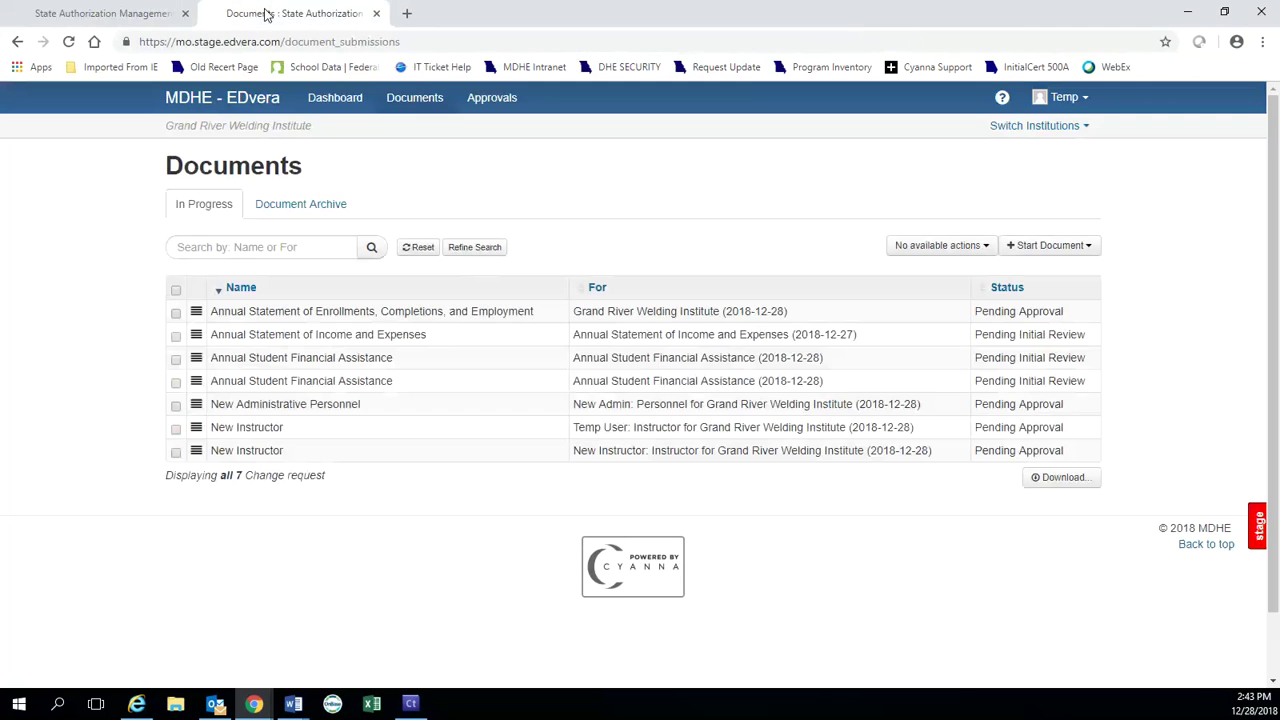